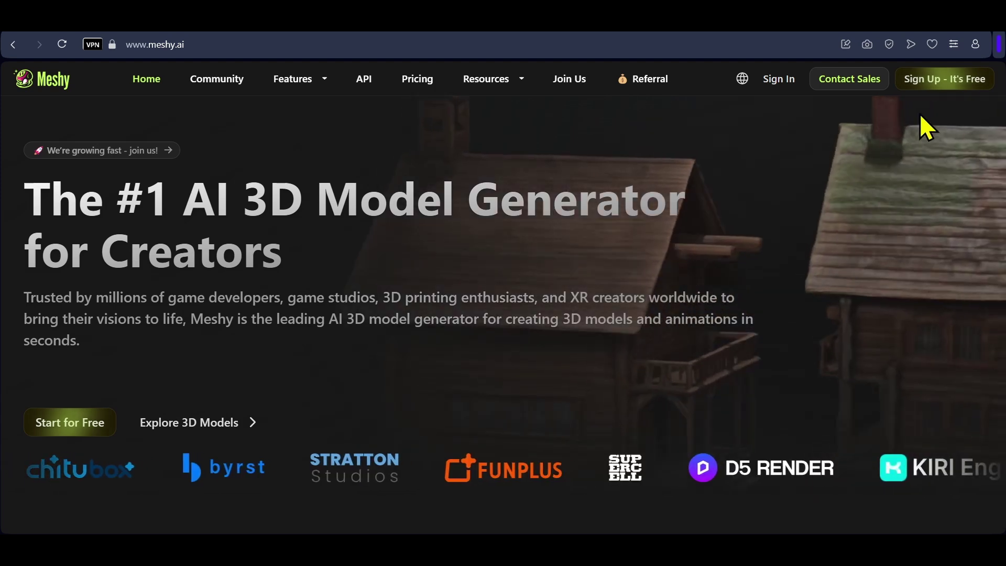
- Start a Meshy sign-up with the account e-mail address and request a login code
click(938, 79)
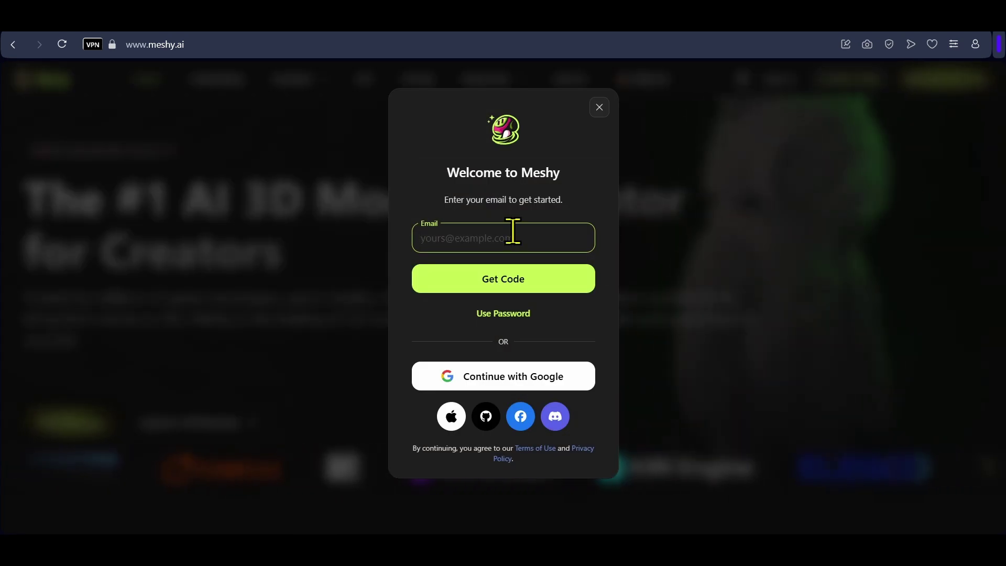
key(ctrl+v)
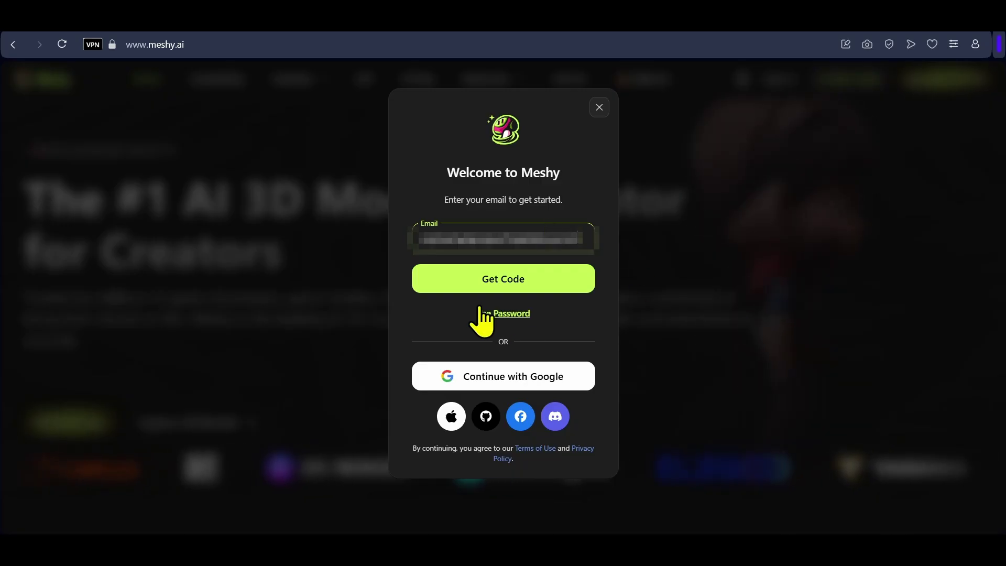
click(488, 283)
- Enter the e-mailed verification code to log in, then start a new Text to 3D model
click(474, 249)
key(ctrl+v)
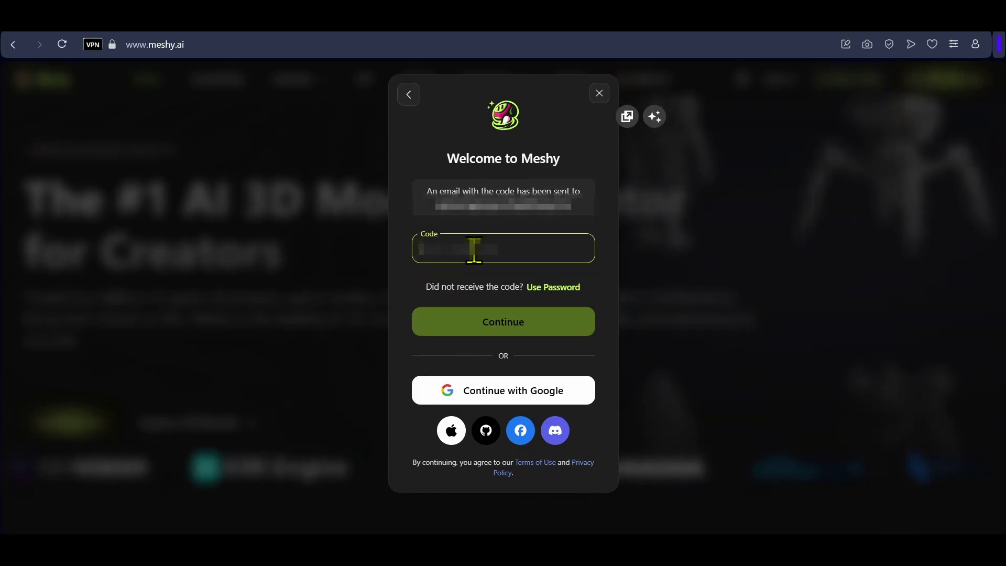
click(511, 322)
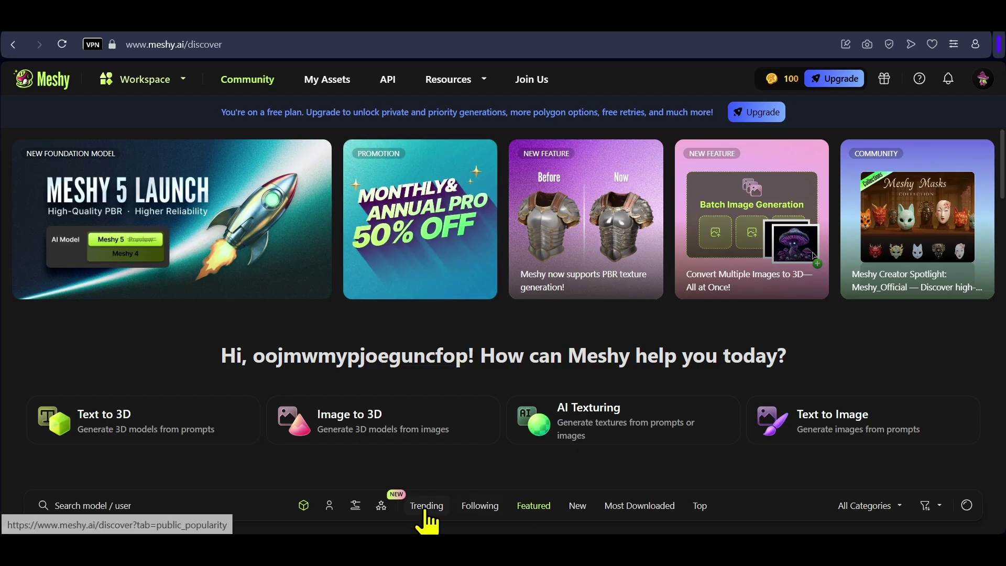
click(138, 433)
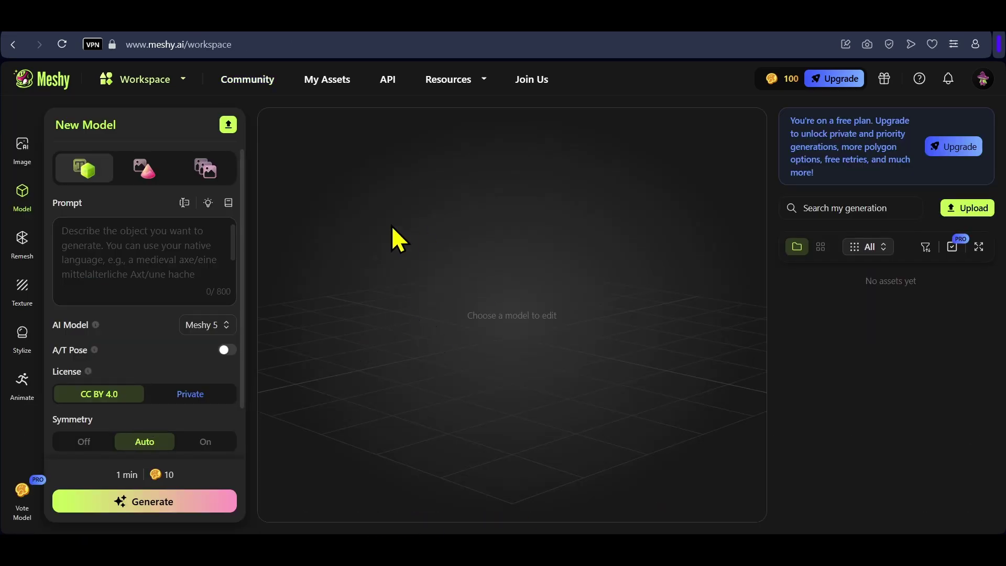
- Enter the prompt for a large-winged, scaly, muscular dragon with sharp claws, and generate four drafts
click(144, 243)
text(a dragon with large wings, muscular body with scales, sharp claws, realistic anatomy)
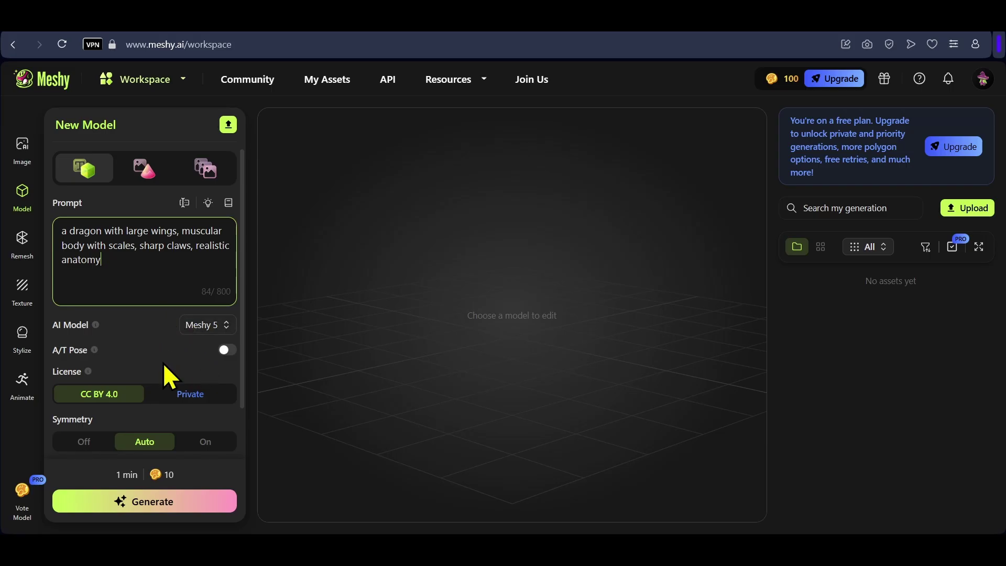
scroll(173, 351, down, 2)
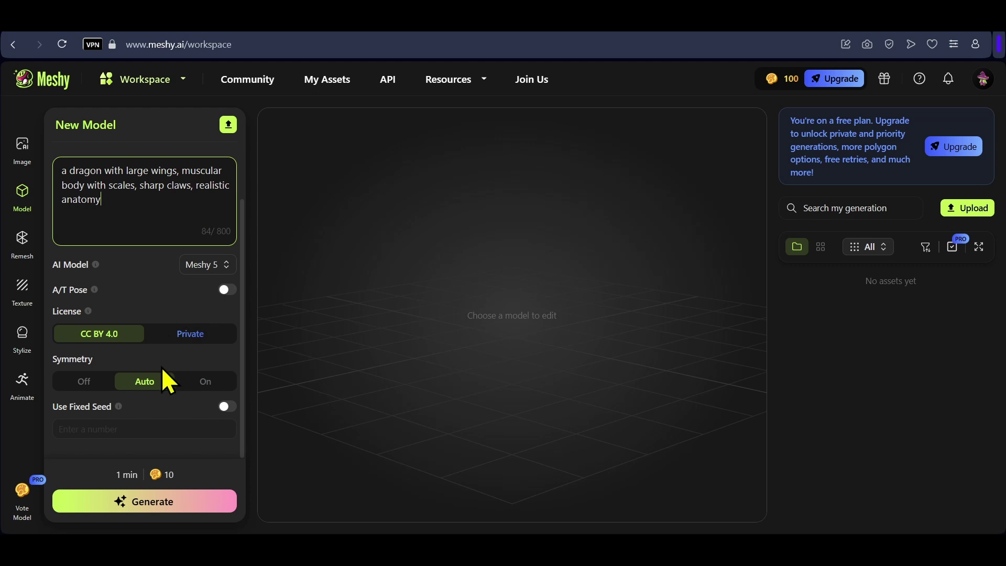
scroll(161, 367, up, 2)
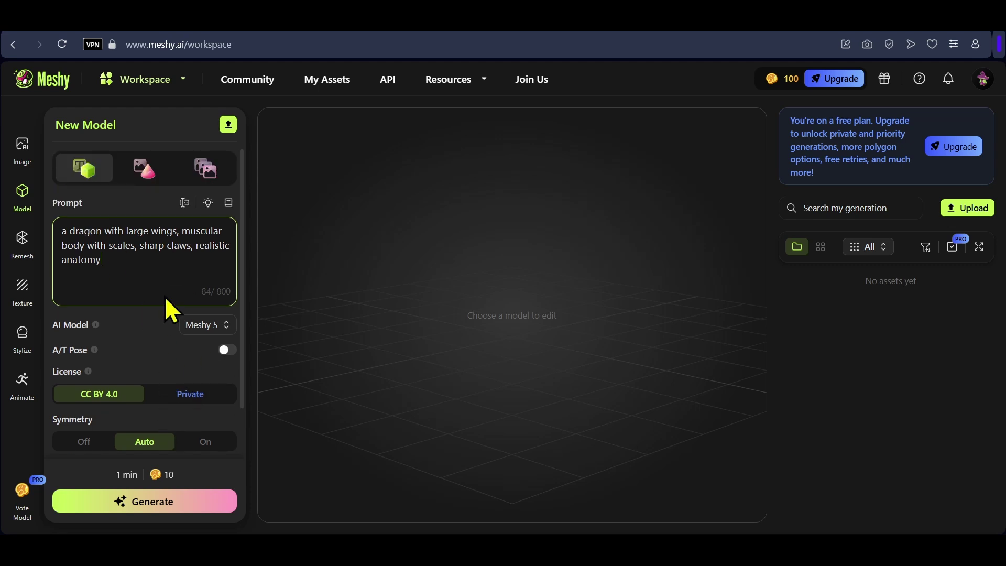
click(152, 503)
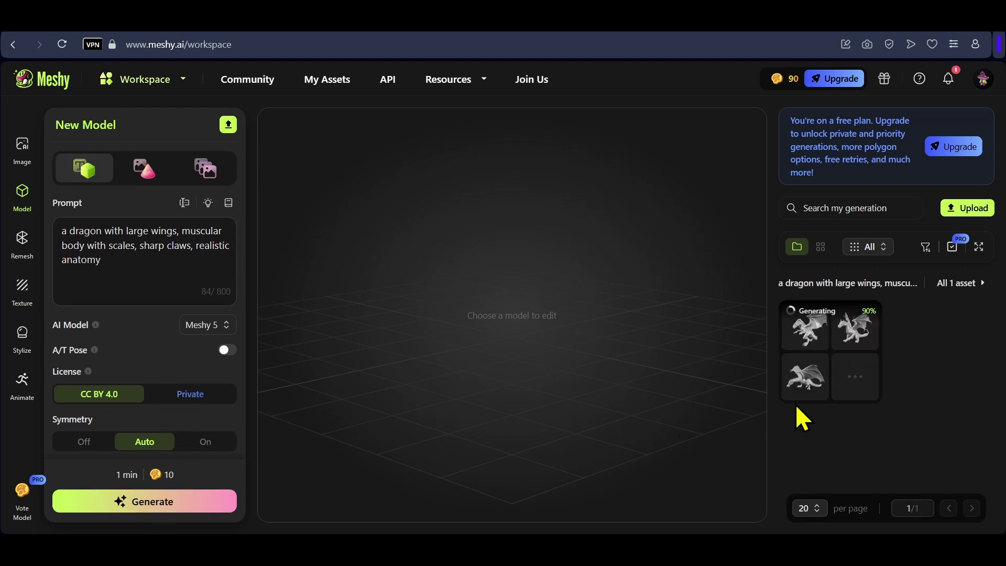
mouse_move(781, 352)
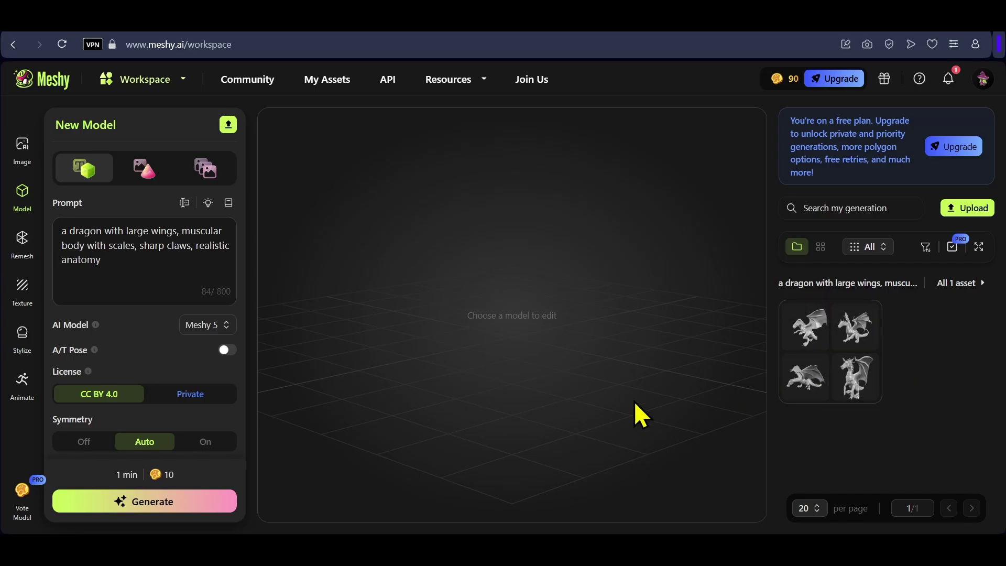
- Open the dragon's four drafts, enlarge the third one, and select it for refinement
mouse_move(822, 348)
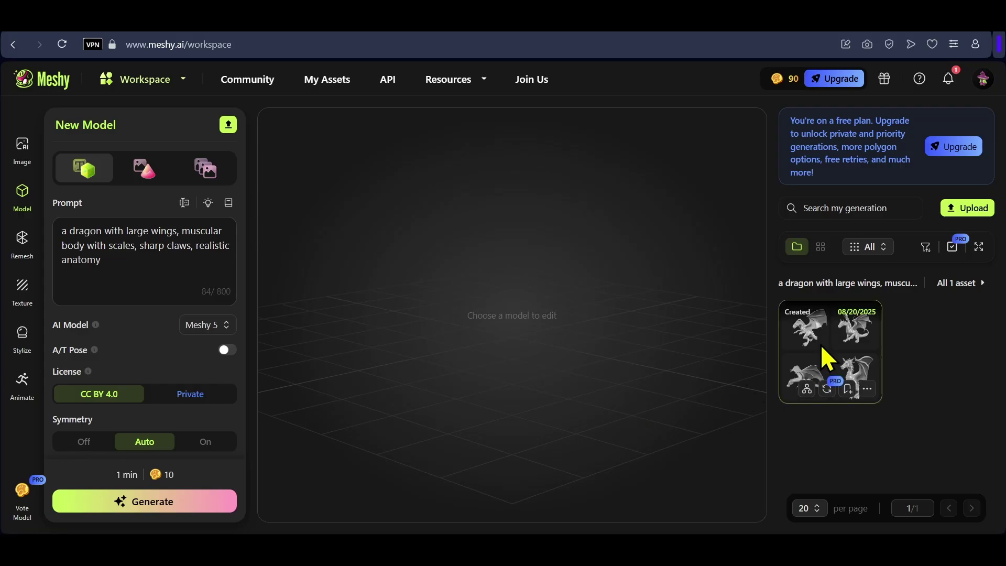
click(822, 348)
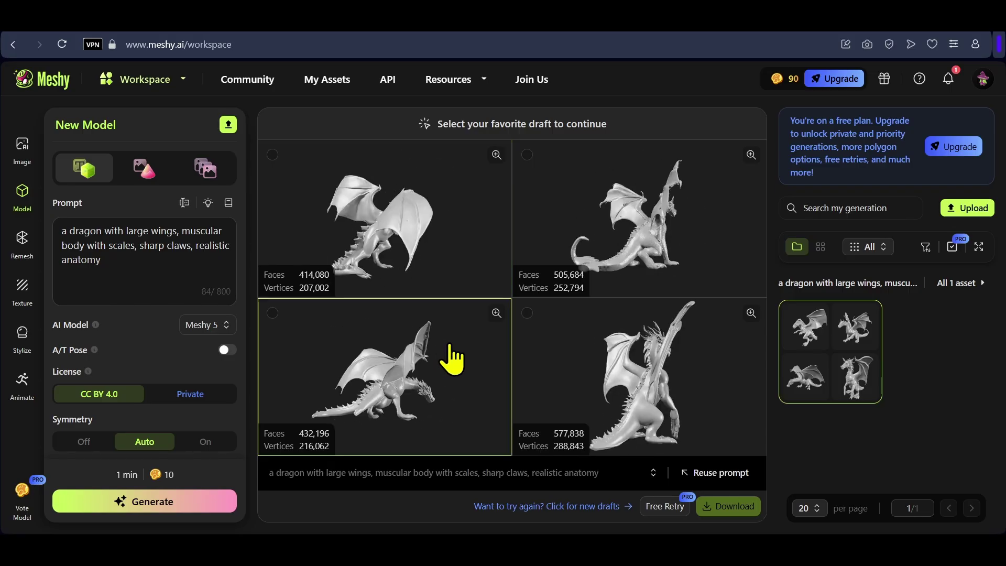
click(496, 313)
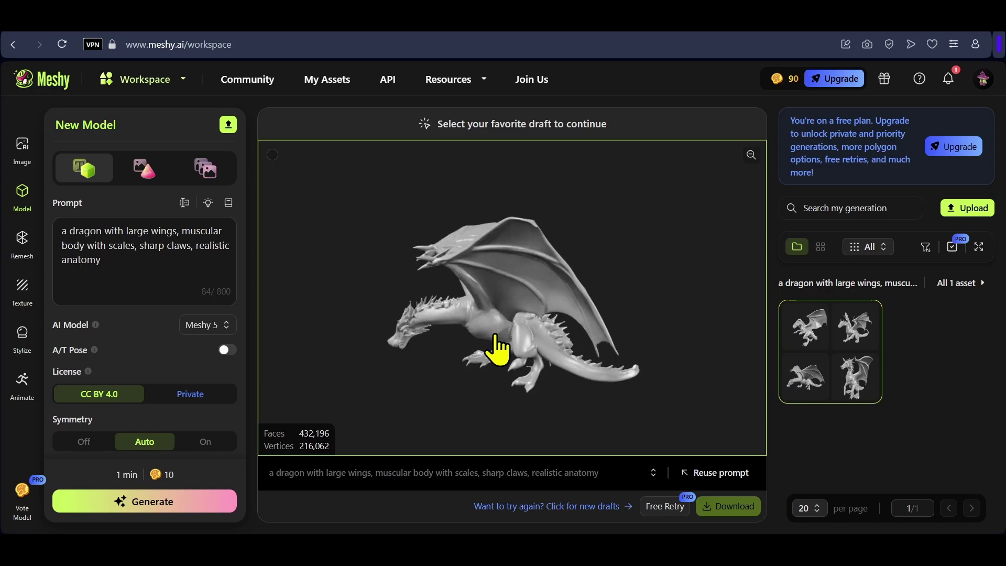
click(490, 297)
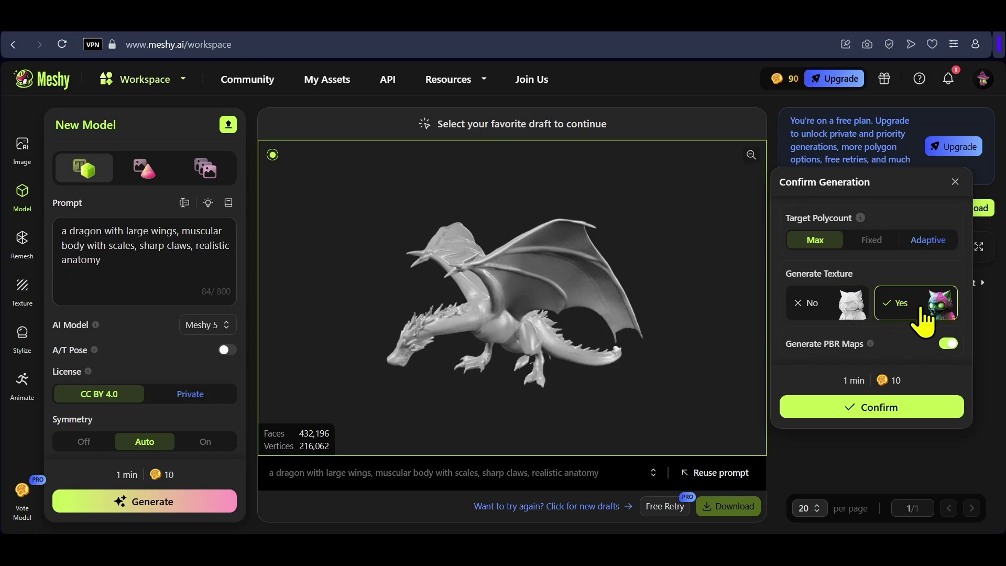
- Confirm texturing the chosen dragon draft and rotate the result to a three-quarter view
click(888, 408)
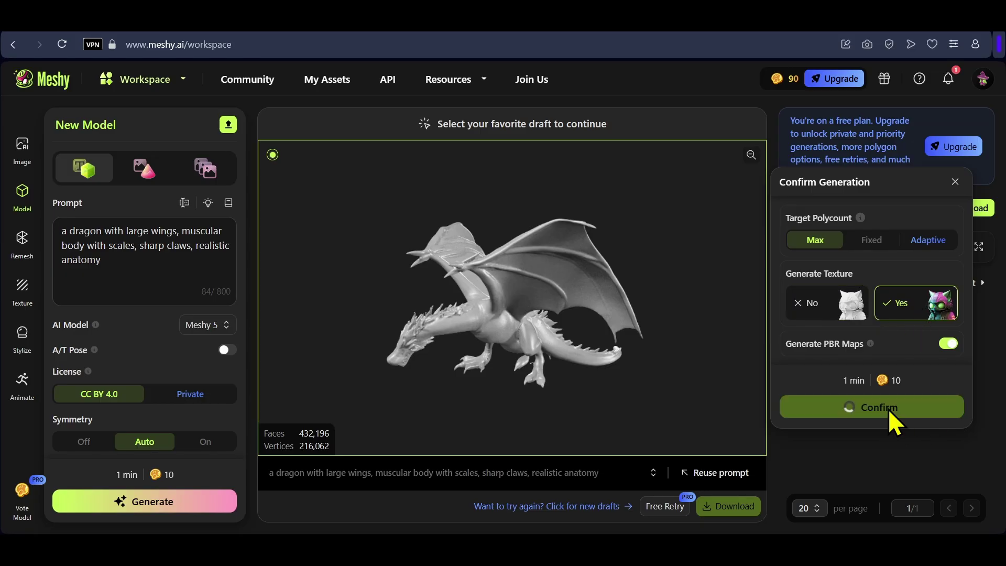
click(21, 294)
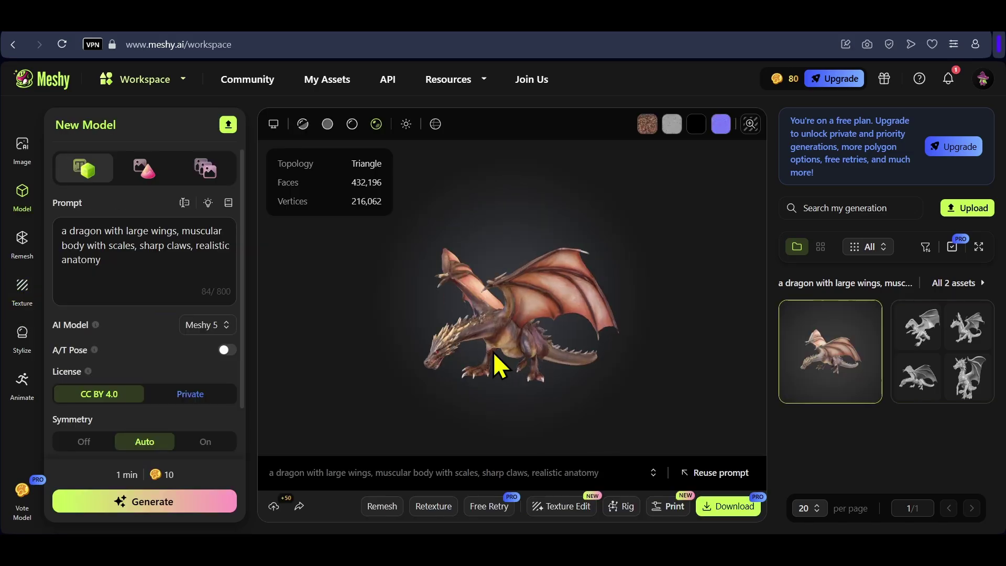
scroll(498, 326, up, 5)
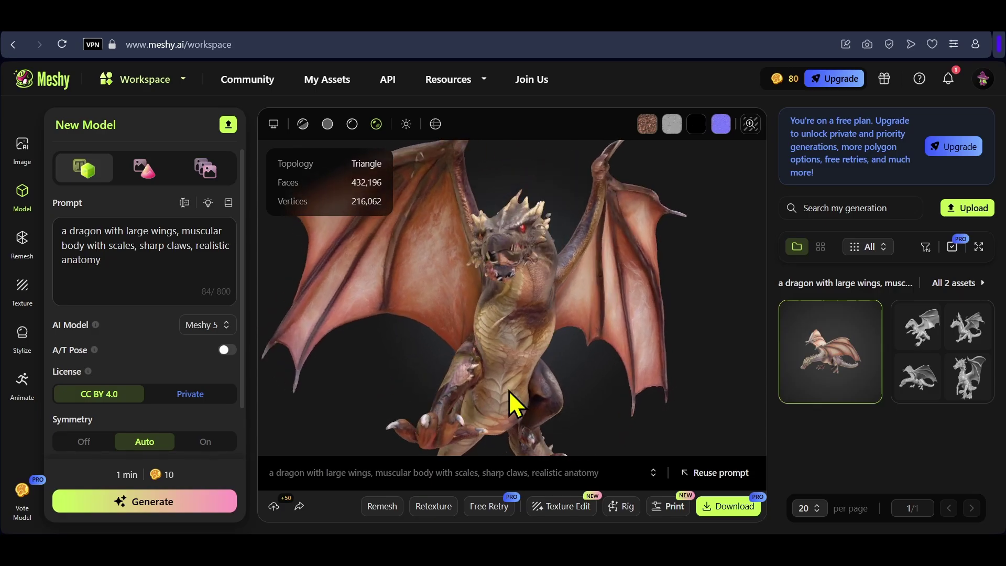
scroll(512, 404, down, 5)
drag(512, 404, 572, 375)
- Compare the dragon in clay, textured, PBR, environment and wireframe views, ending on PBR
click(326, 123)
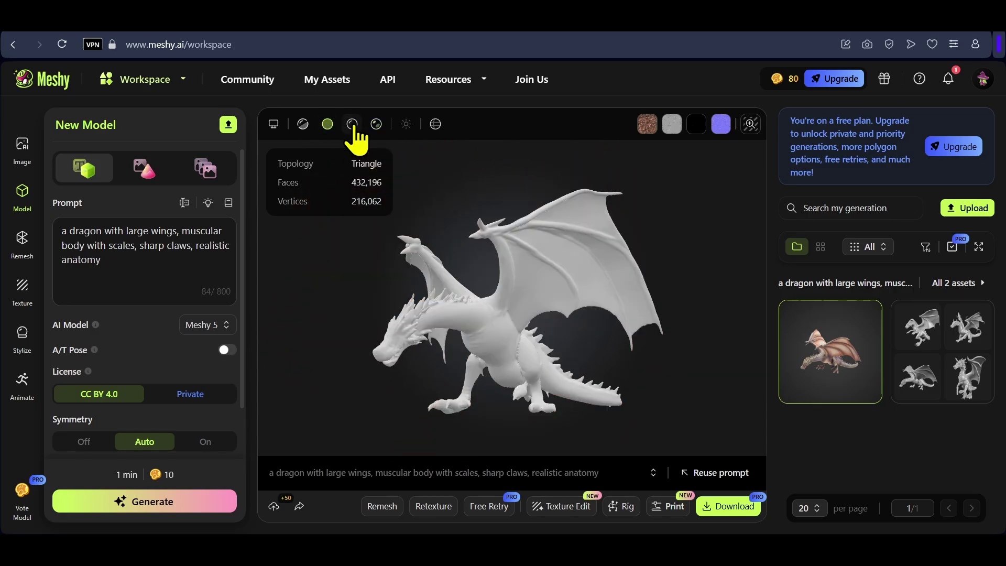
click(352, 124)
click(377, 124)
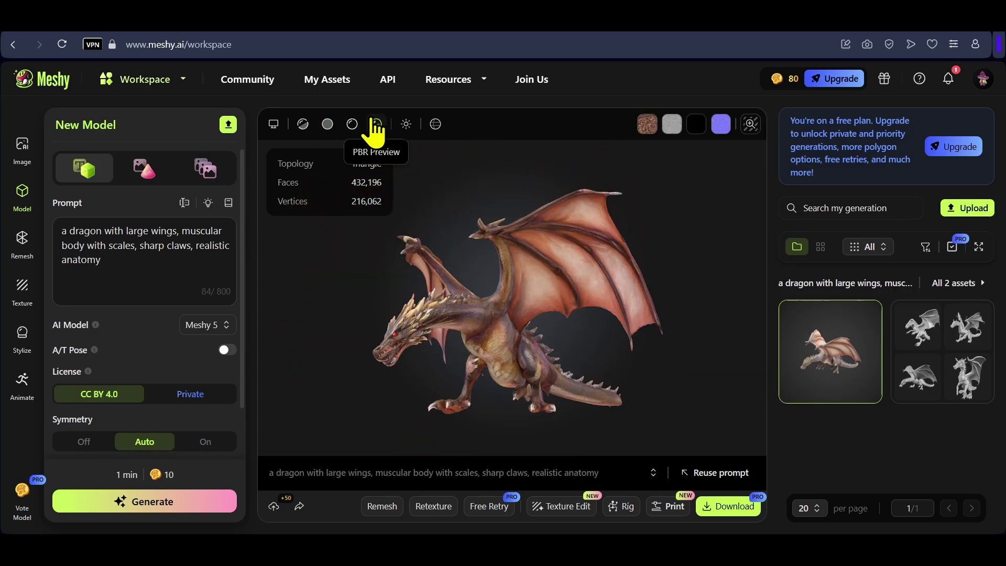
click(407, 126)
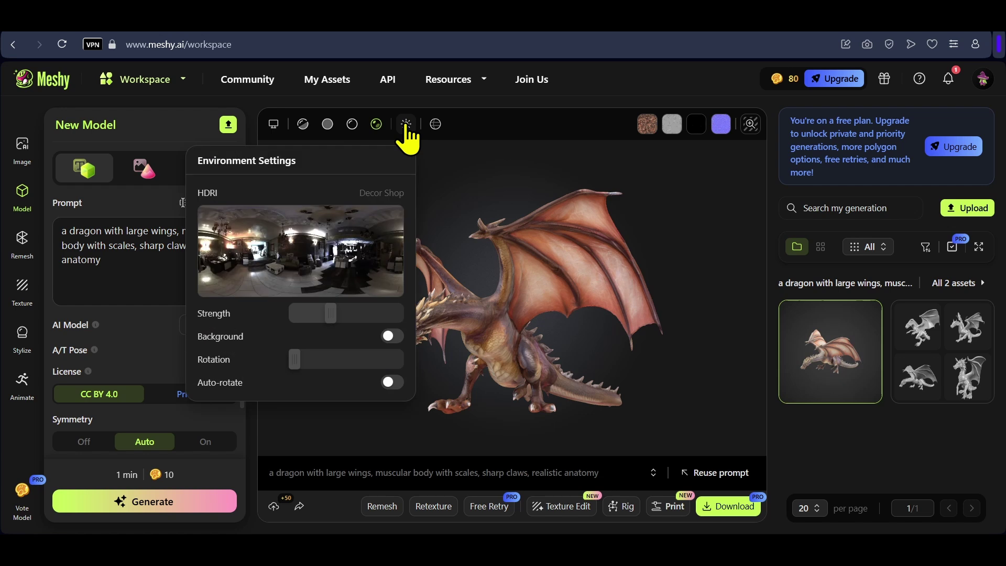
click(435, 124)
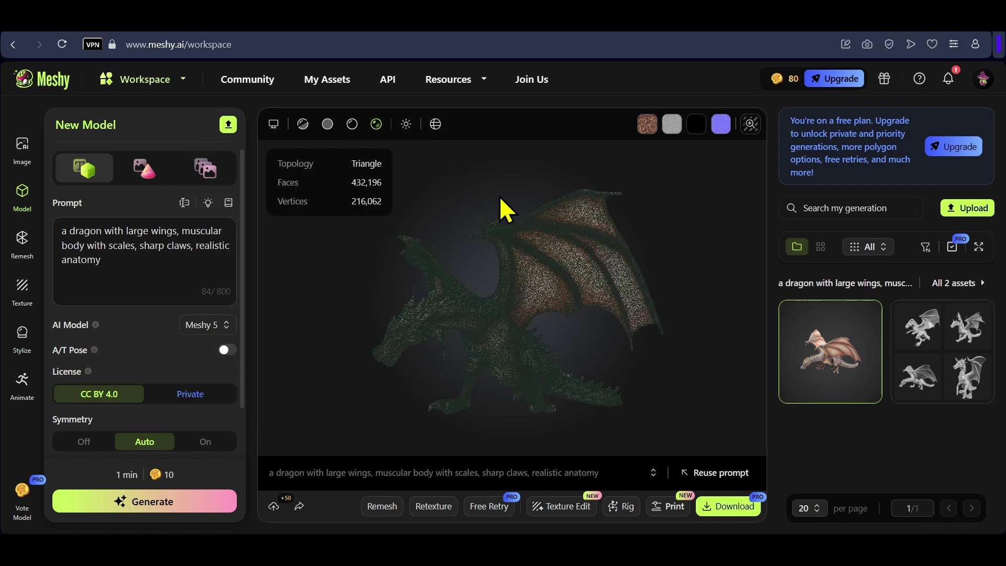
click(327, 124)
click(435, 125)
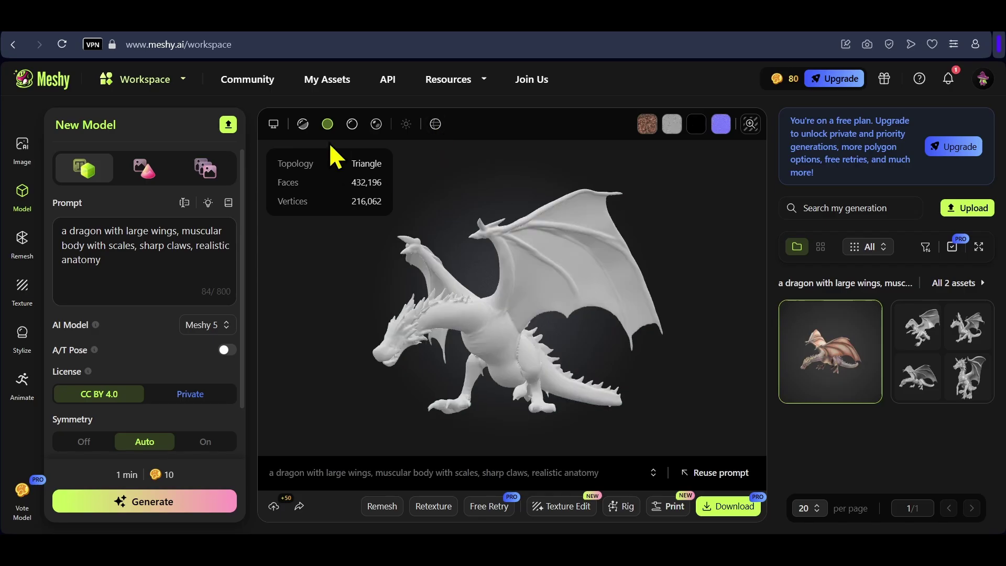
click(352, 124)
click(376, 125)
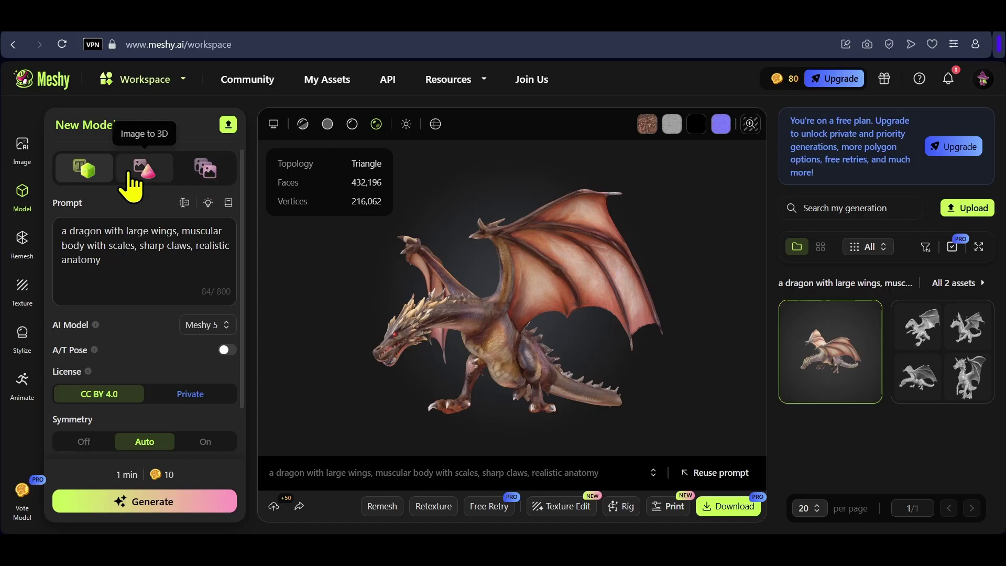
- Generate Image to 3D drafts from the pasted red ranger reference image
click(143, 167)
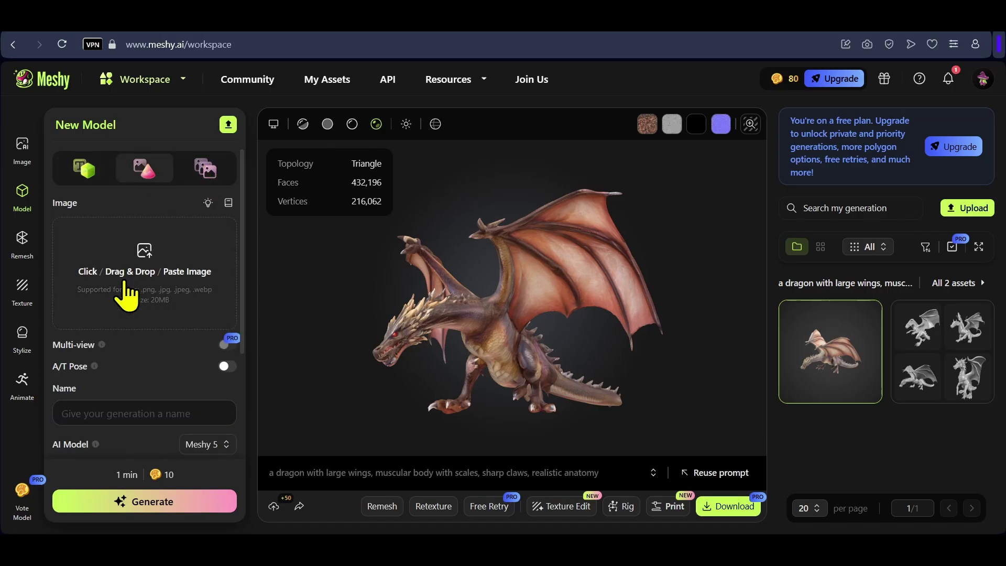
key(ctrl+v)
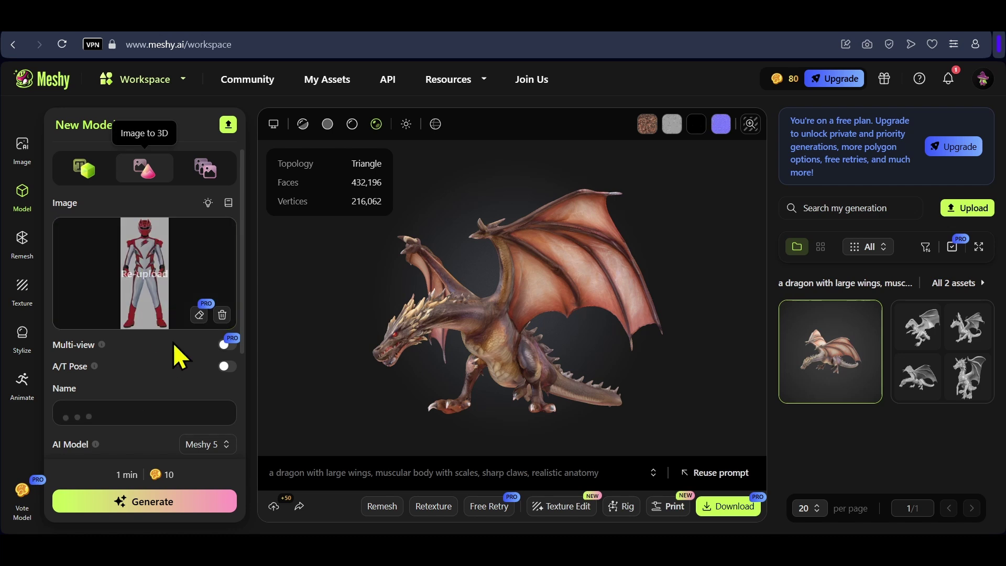
scroll(175, 344, down, 3)
scroll(177, 345, down, 1)
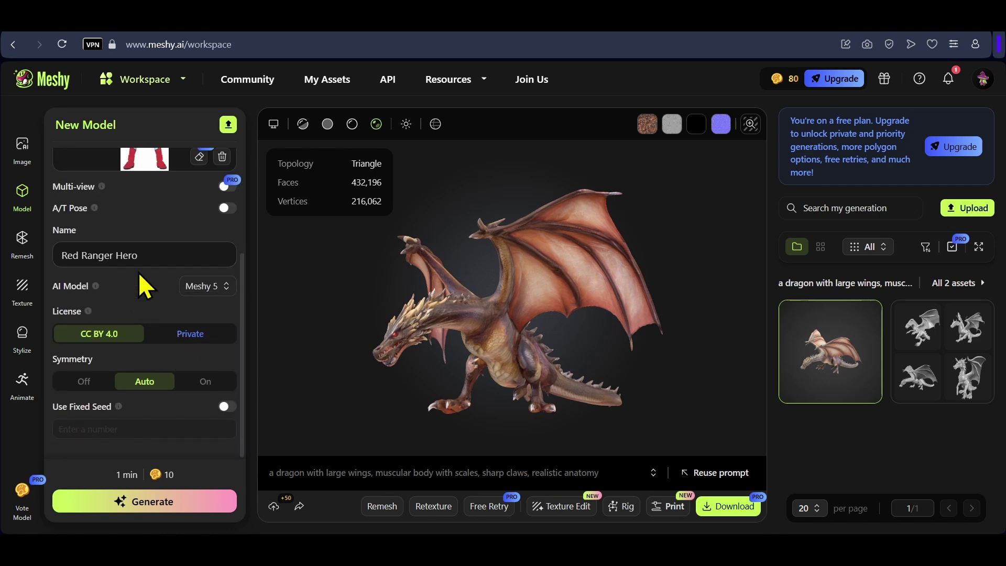
click(157, 503)
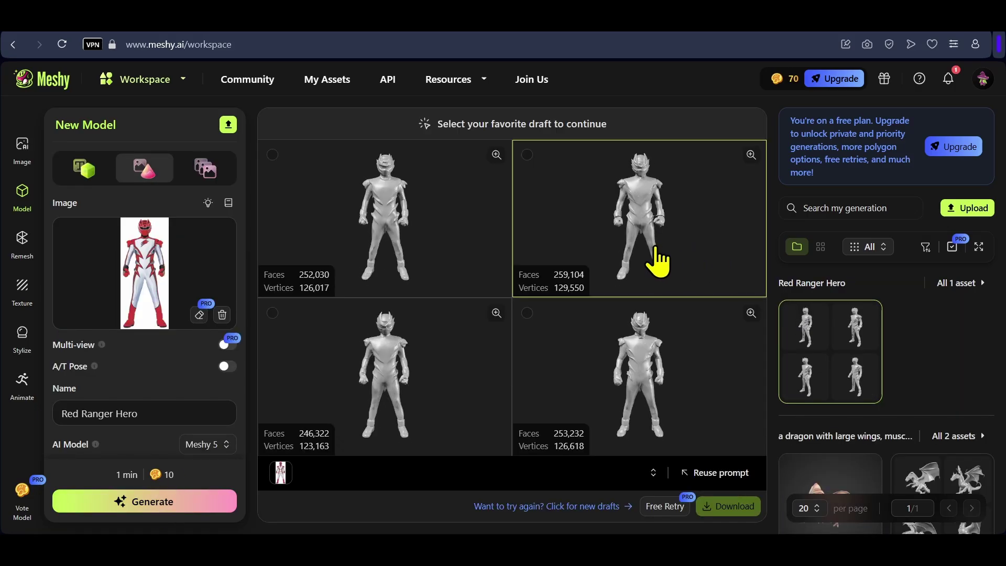
- Texture the first ranger draft, then open the finished model and turn it to face forward
click(427, 224)
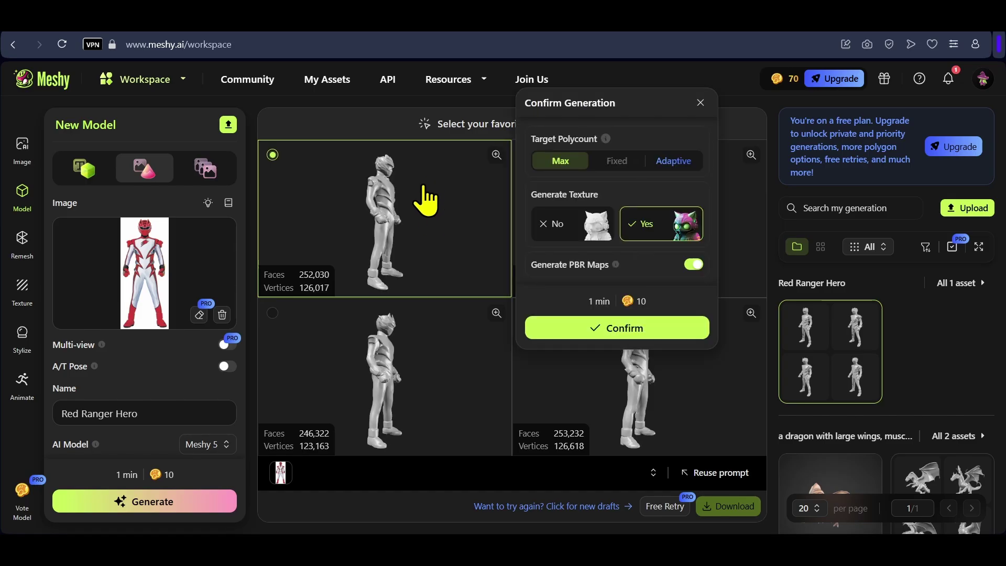
click(624, 327)
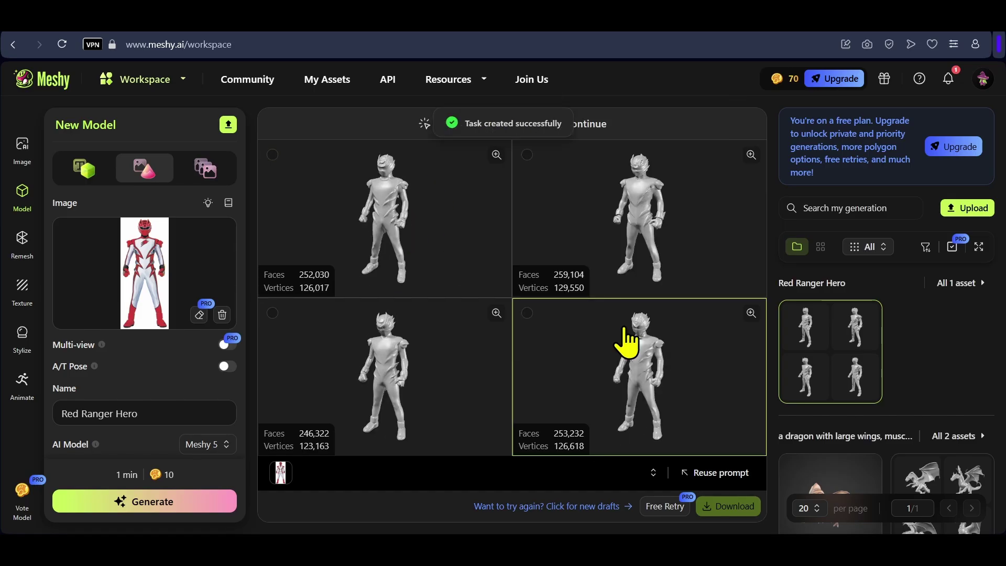
click(495, 155)
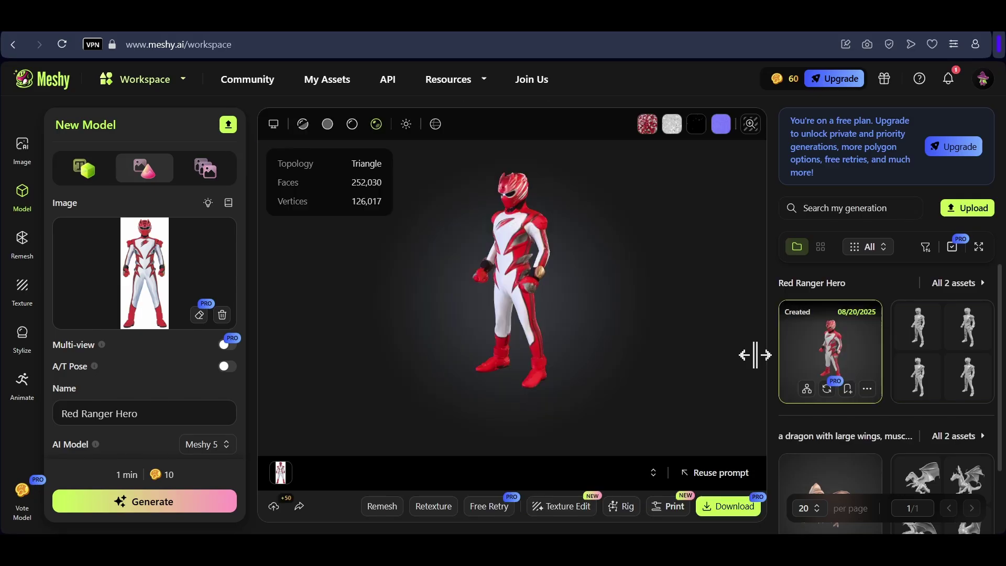
drag(530, 264, 570, 262)
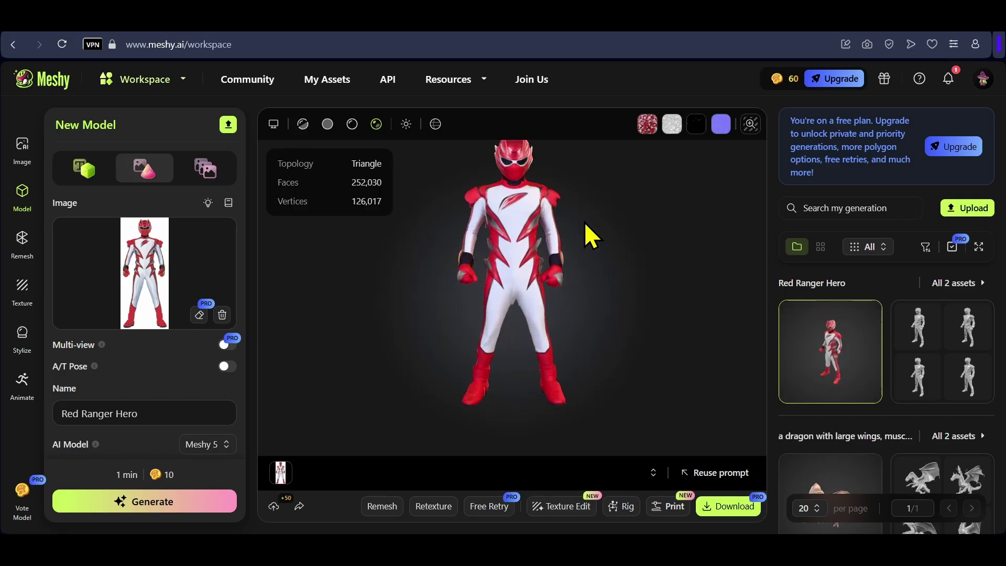
drag(586, 208, 586, 249)
scroll(544, 243, up, 5)
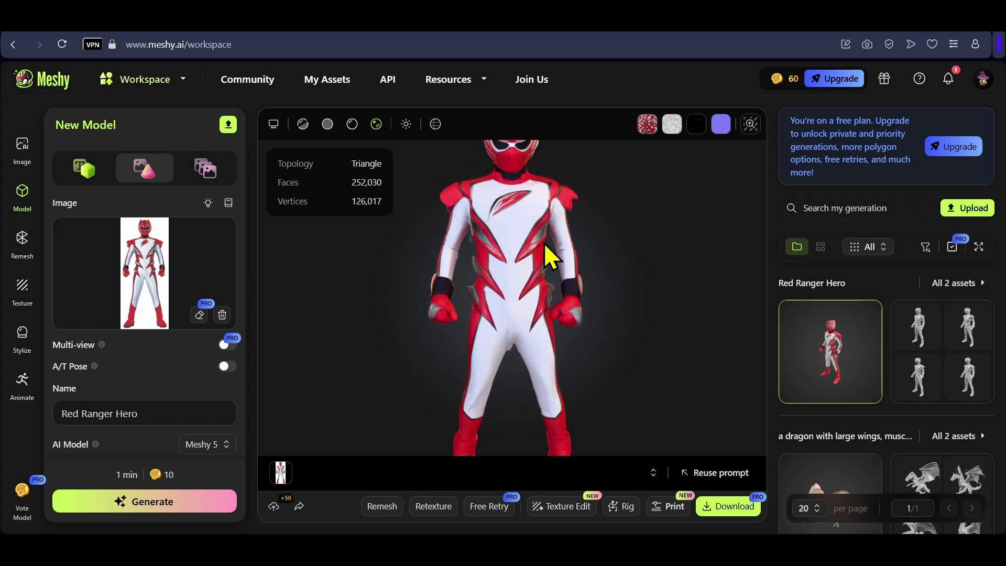
scroll(564, 357, down, 5)
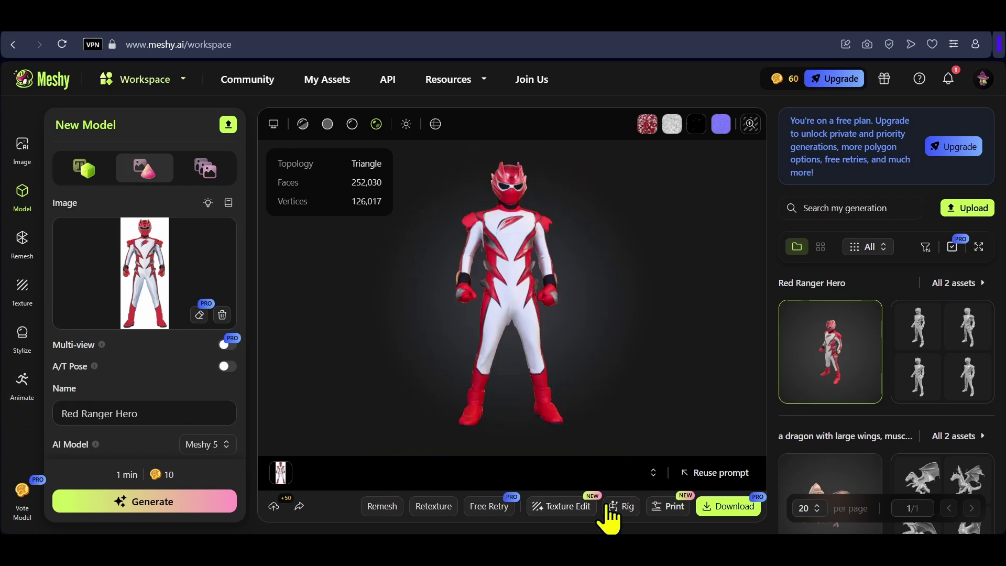
- Start rigging the ranger as a Humanoid and nudge the Offset slider before marker placement
click(627, 508)
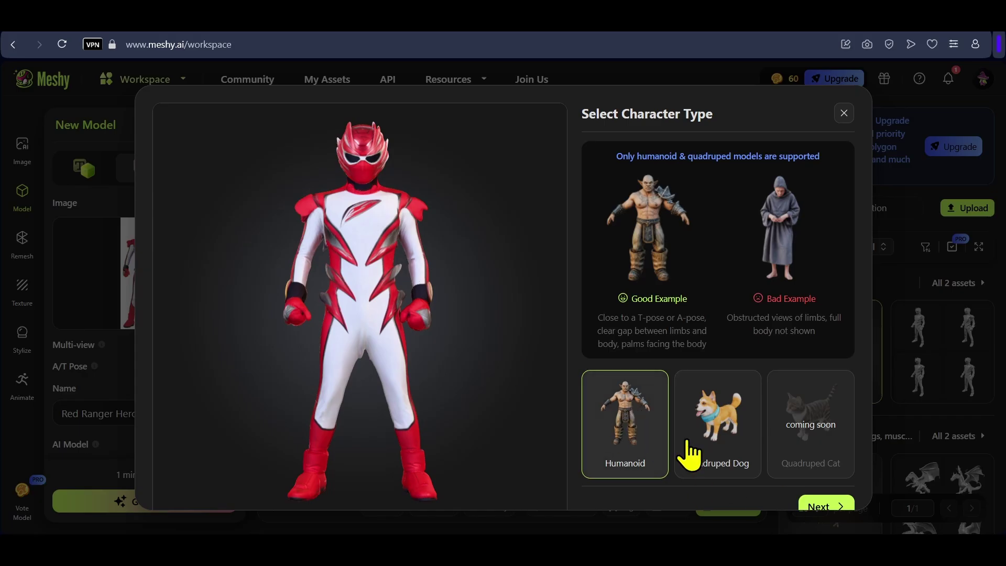
click(834, 508)
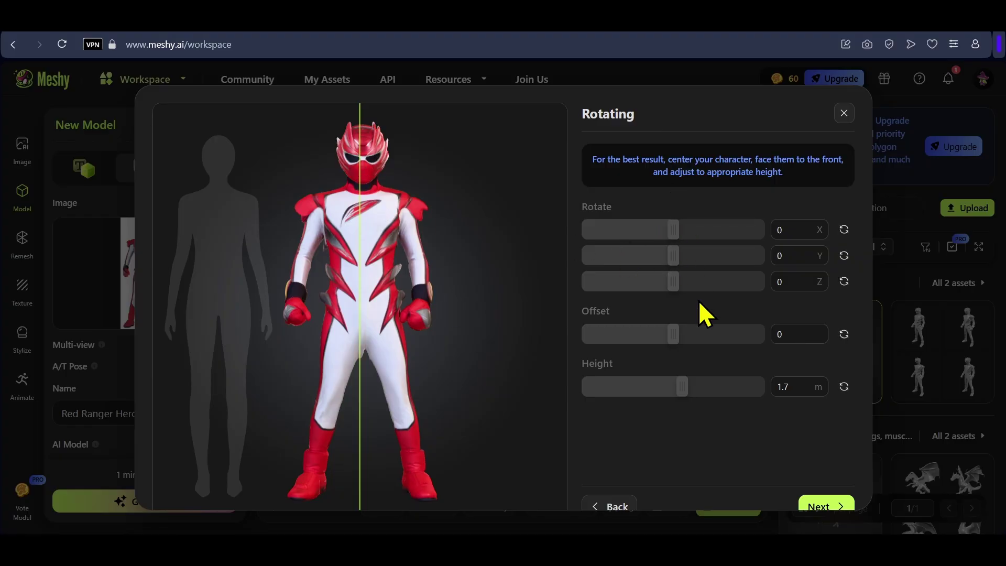
mouse_move(673, 332)
drag(673, 332, 670, 333)
scroll(822, 494, down, 1)
click(823, 490)
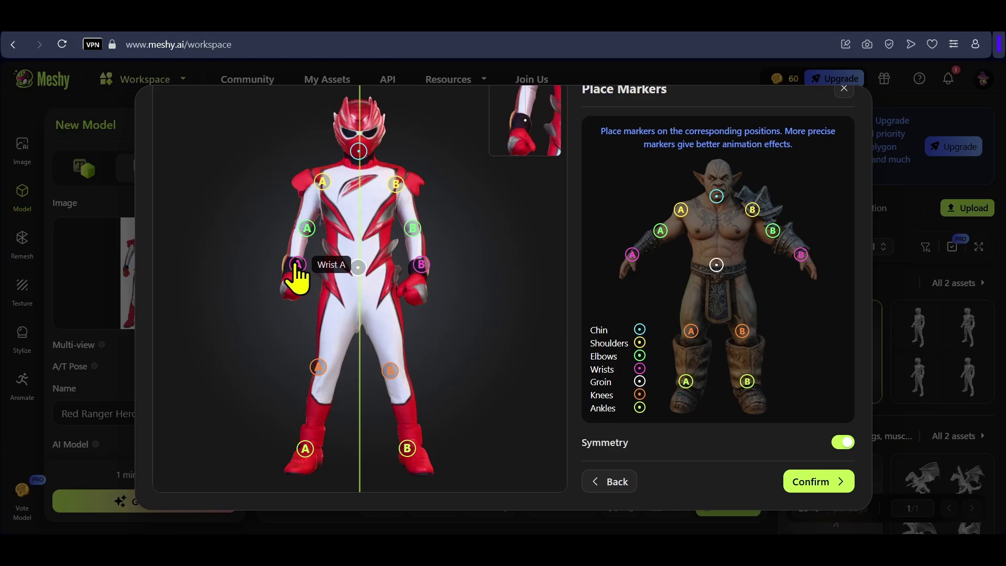
- Adjust the wrist, elbow and left shoulder markers to fit the ranger's joints
drag(419, 266, 419, 268)
drag(413, 228, 415, 227)
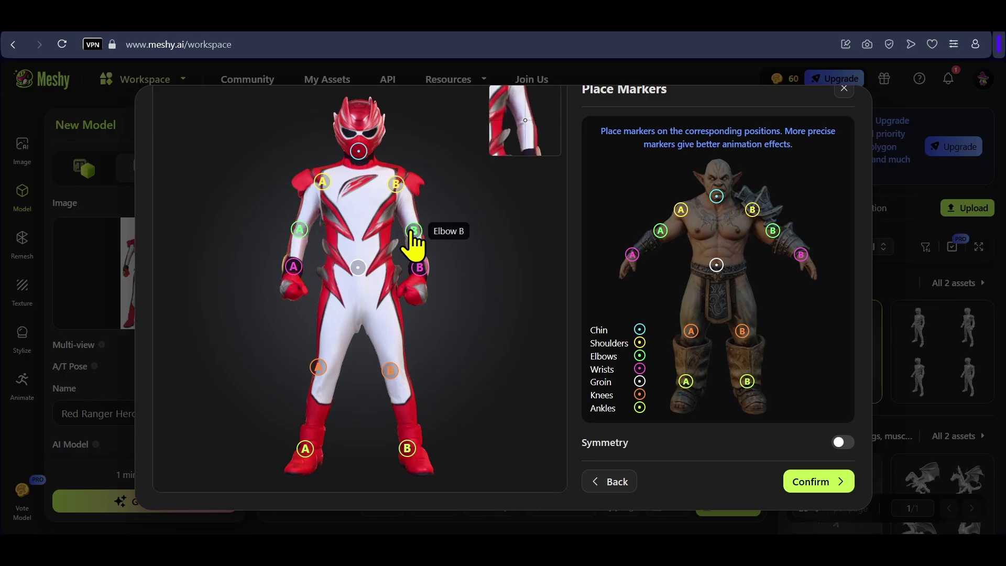
drag(322, 182, 317, 182)
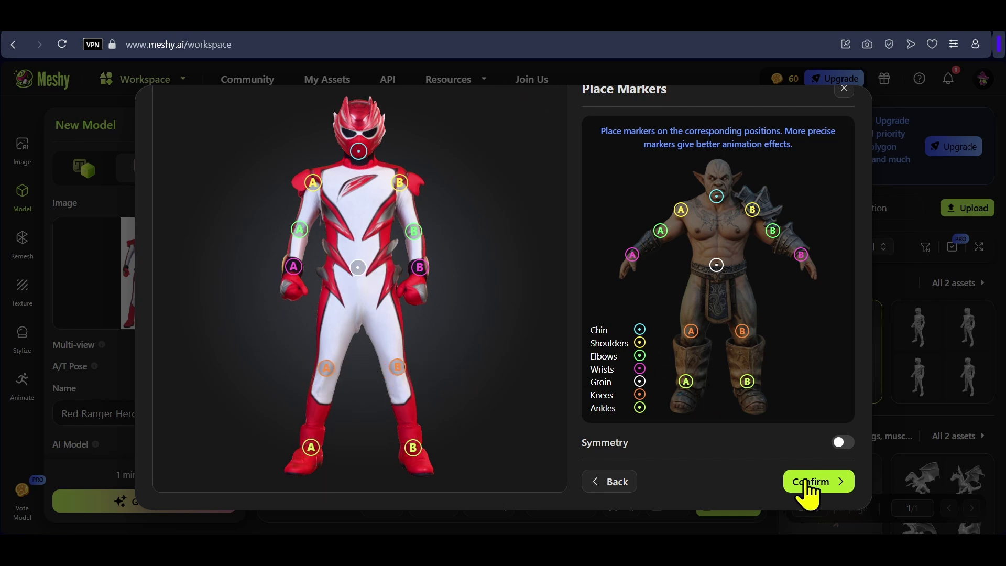
- Confirm the markers to rig the ranger, then add Agree Gesture and Boxing Practice animations
click(825, 481)
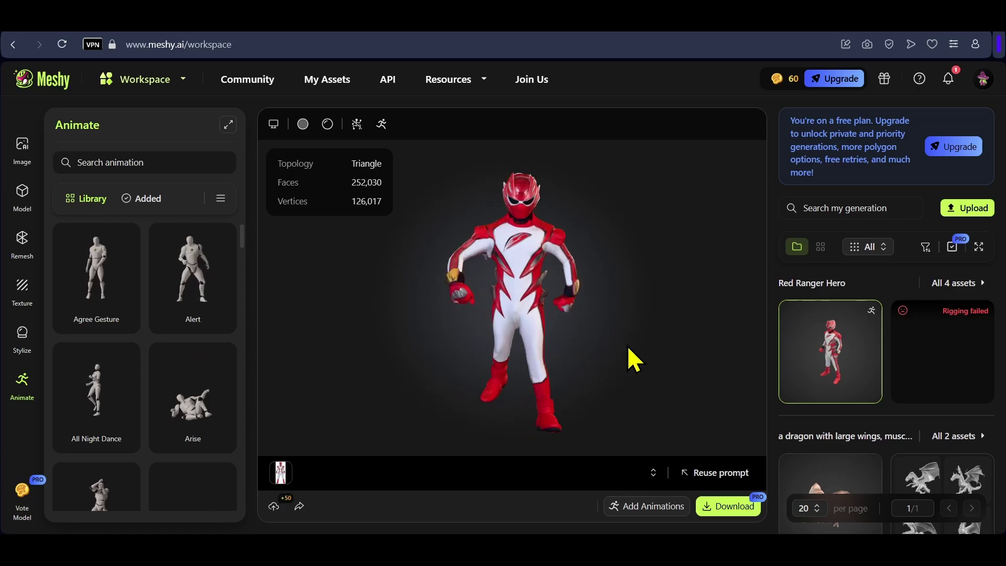
mouse_move(101, 287)
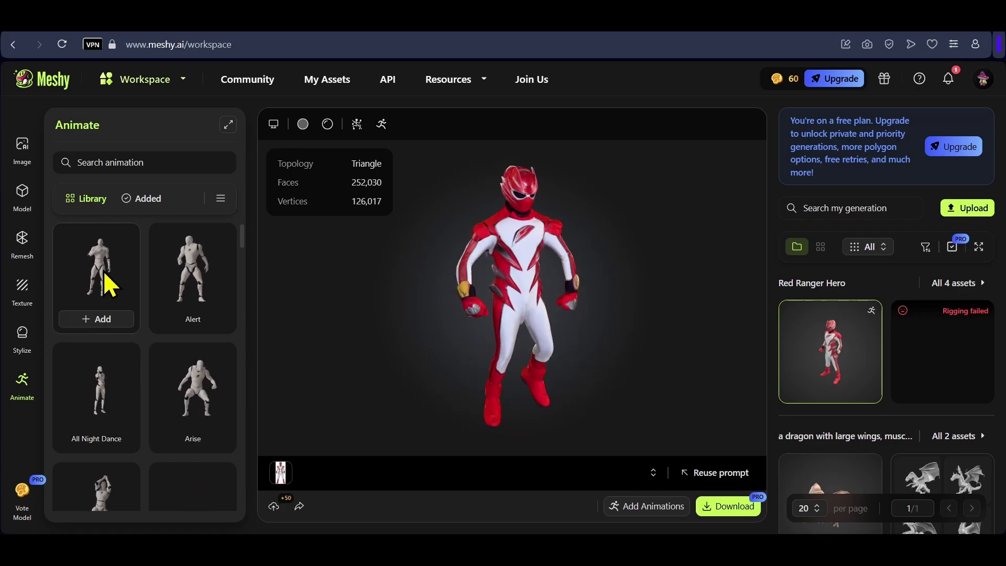
click(99, 320)
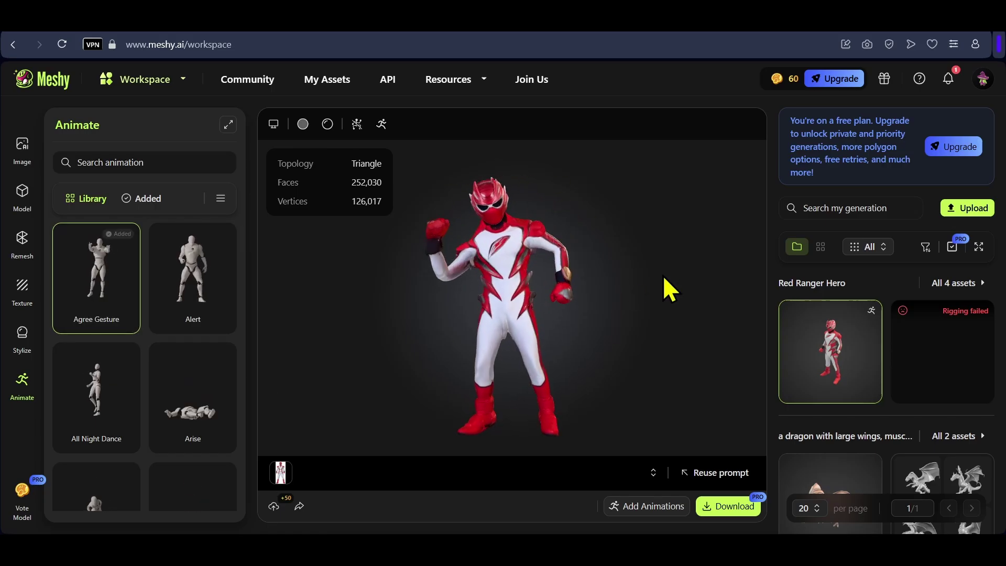
scroll(193, 365, down, 8)
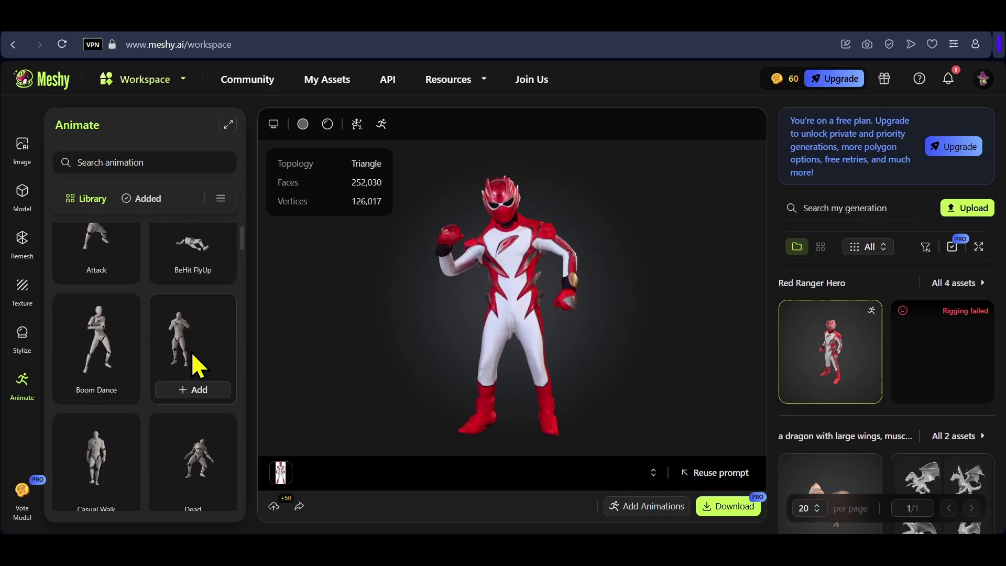
click(190, 390)
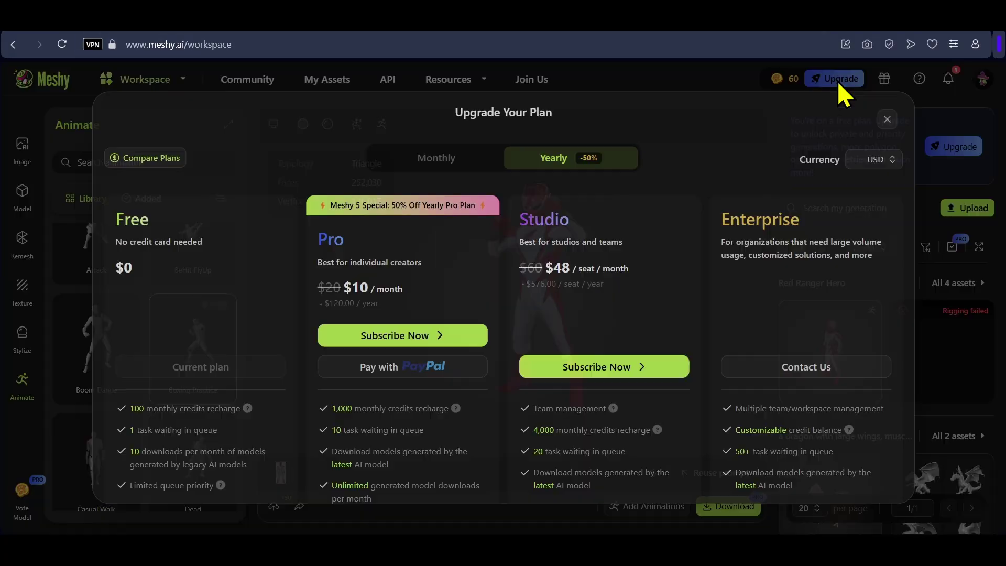
- Open Upgrade, switch billing to Monthly, then back to Yearly (Pro $10, Studio $48/seat)
click(839, 81)
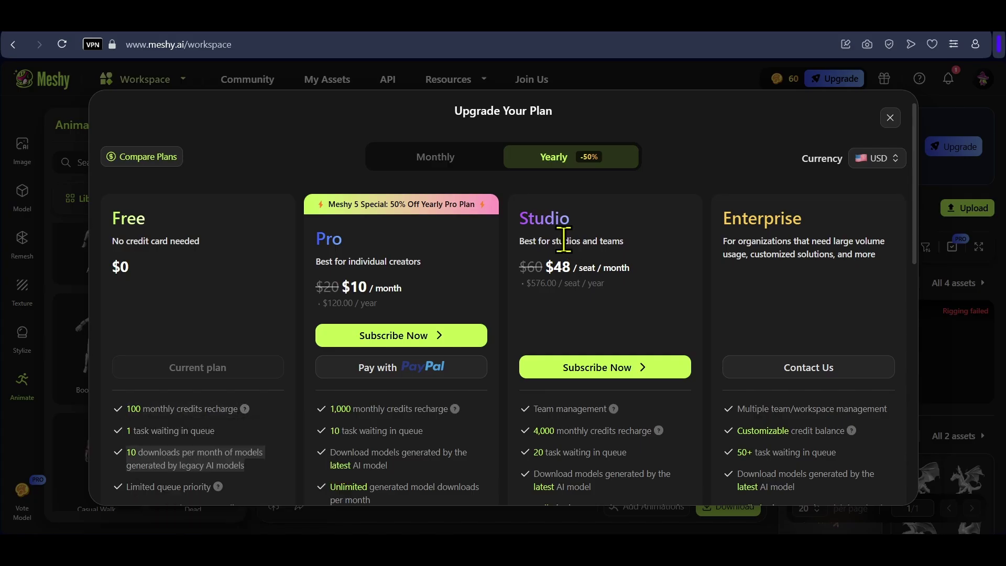
click(447, 160)
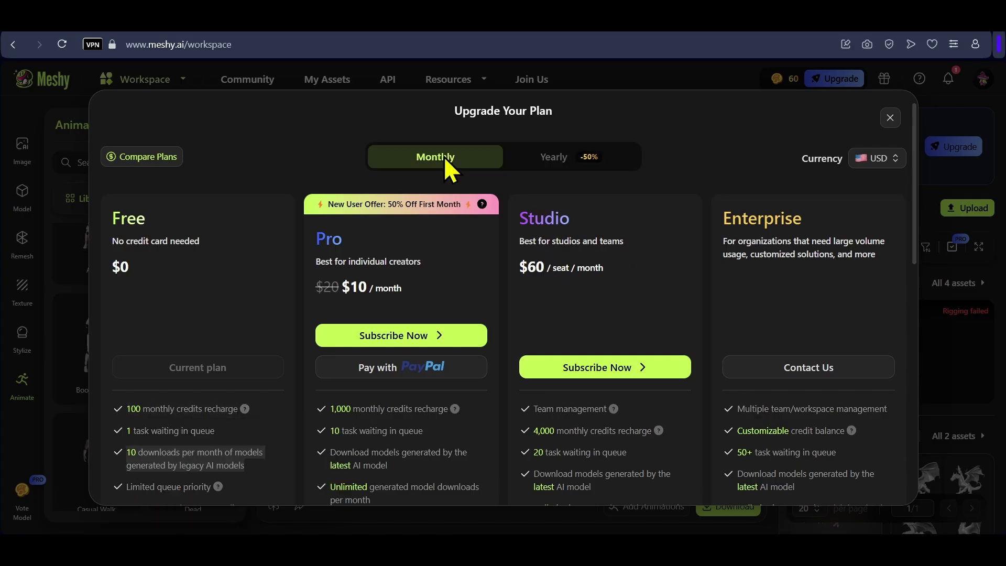
click(567, 163)
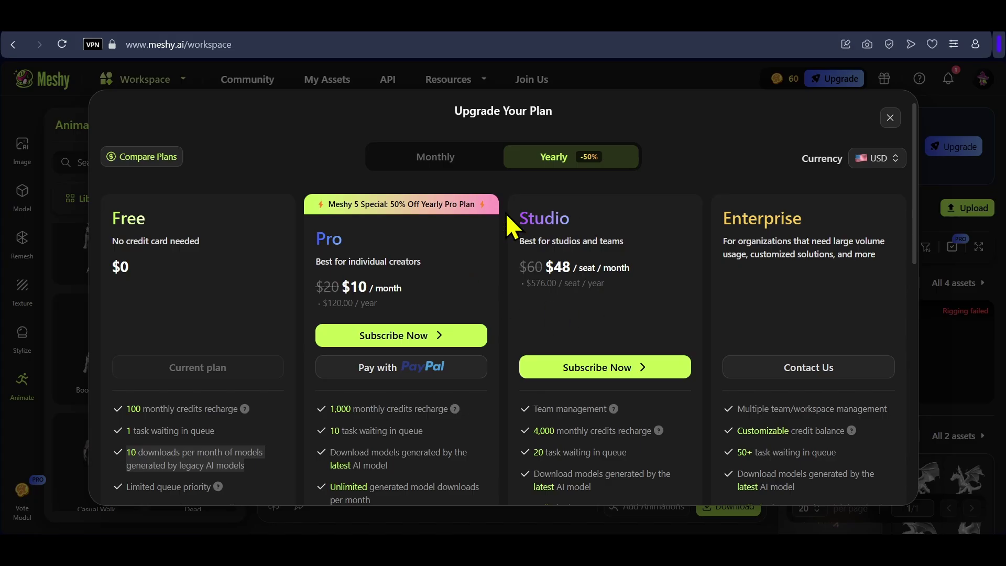